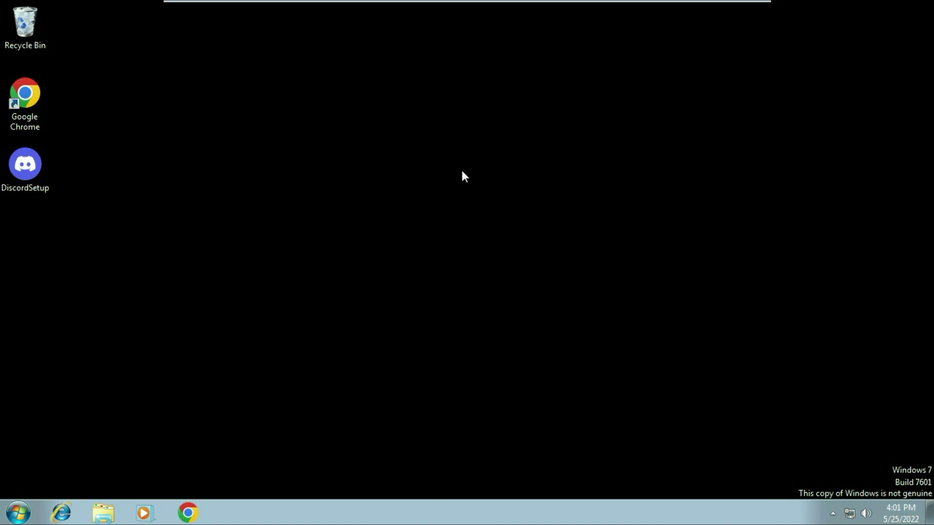
Refresh the desktop and launch DiscordSetup, bringing up its security warning
right_click(464, 175)
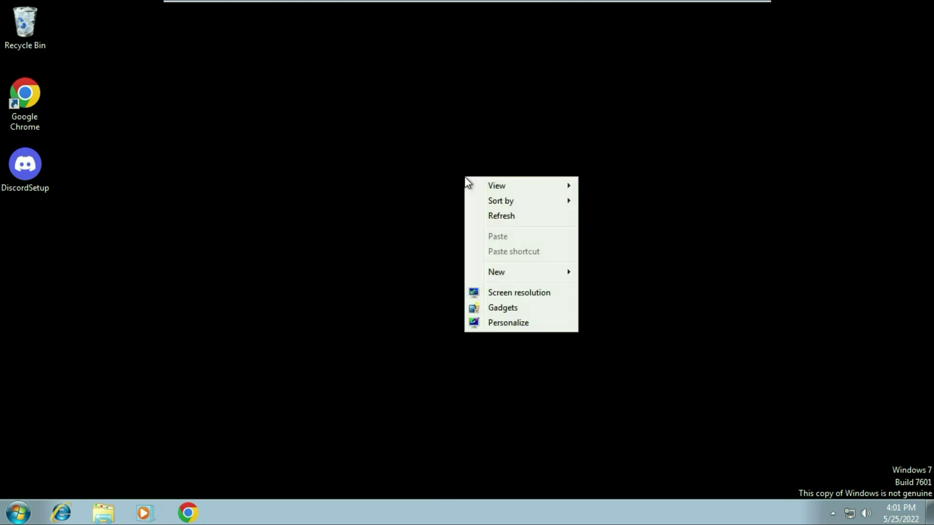
click(486, 219)
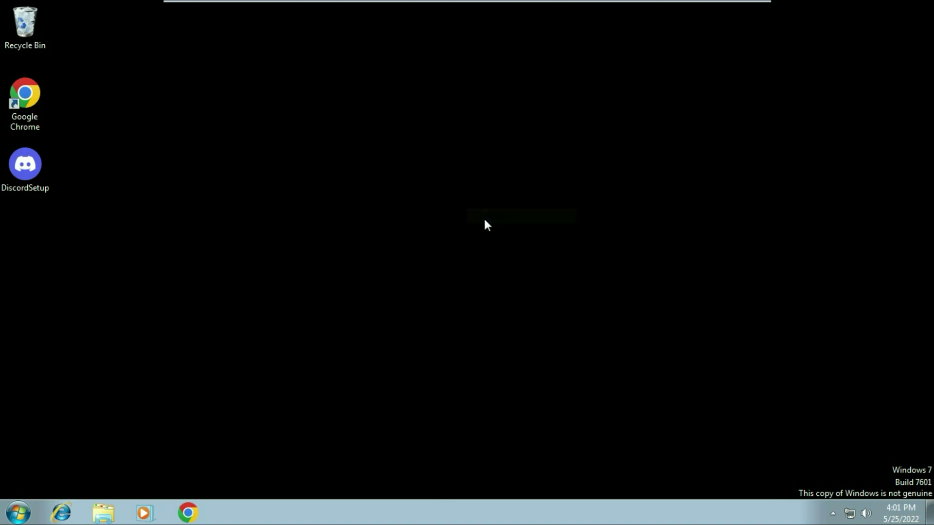
double_click(43, 166)
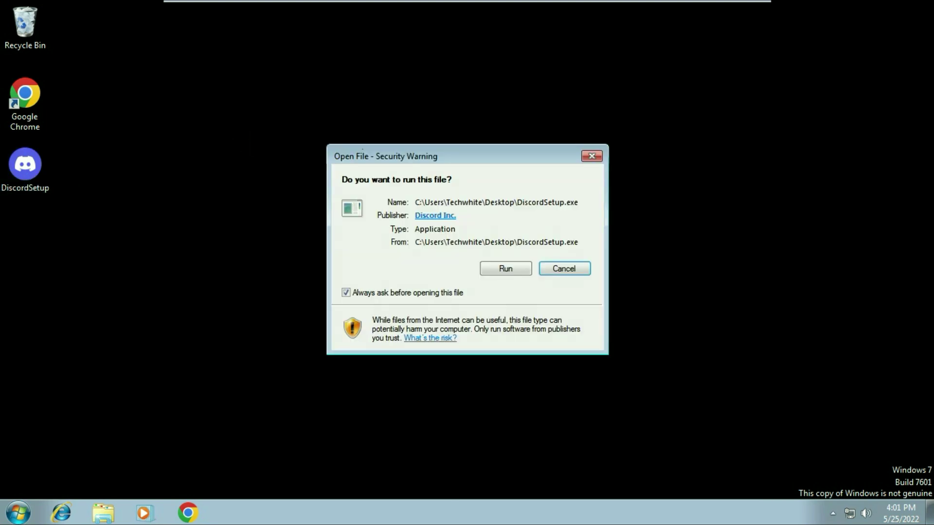
Run DiscordSetup, try its .NET 4.5 install until it fails, then switch to Chrome
click(496, 268)
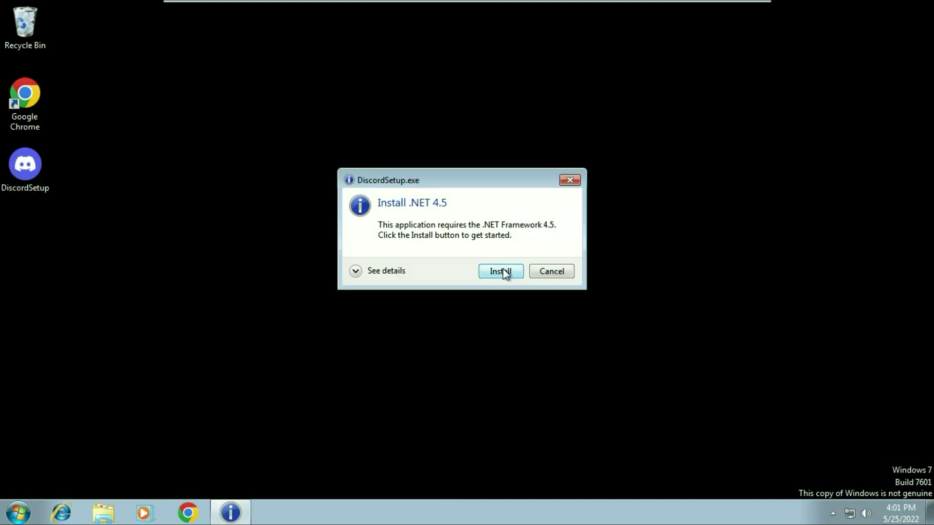
click(504, 273)
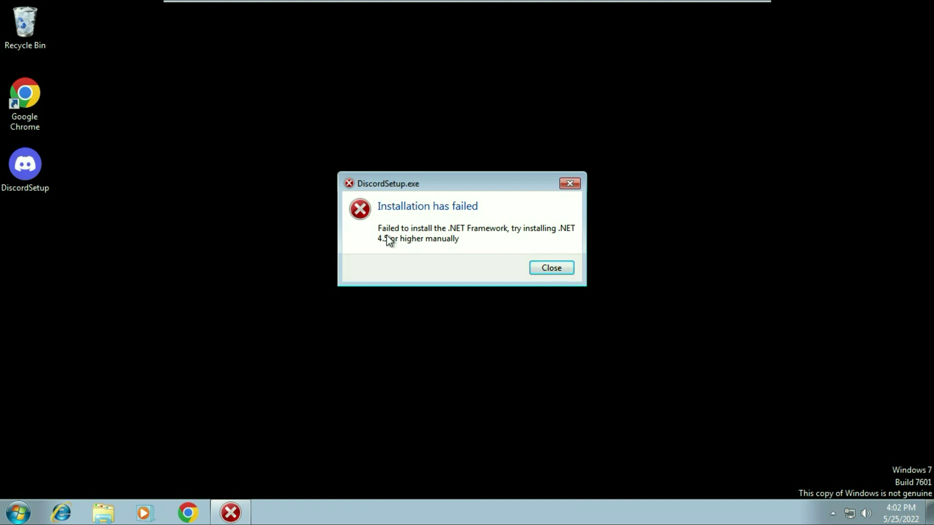
click(298, 341)
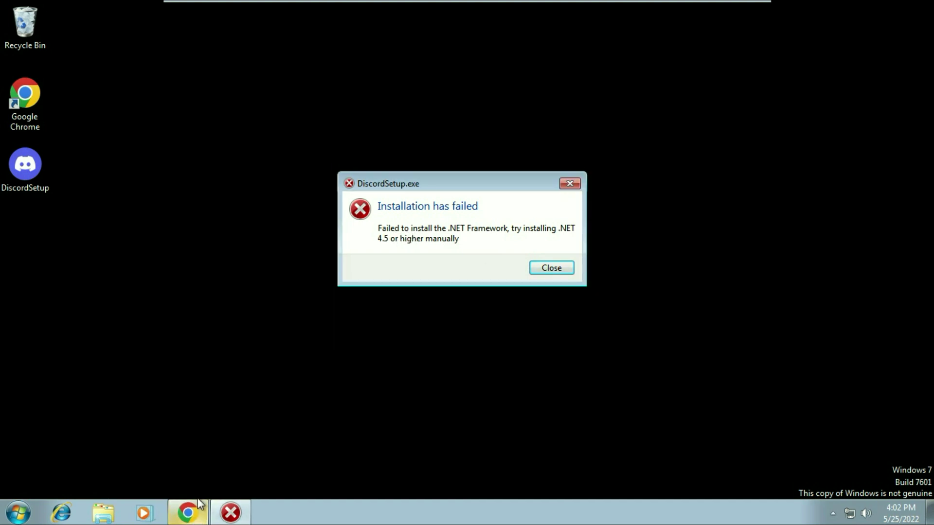
click(188, 513)
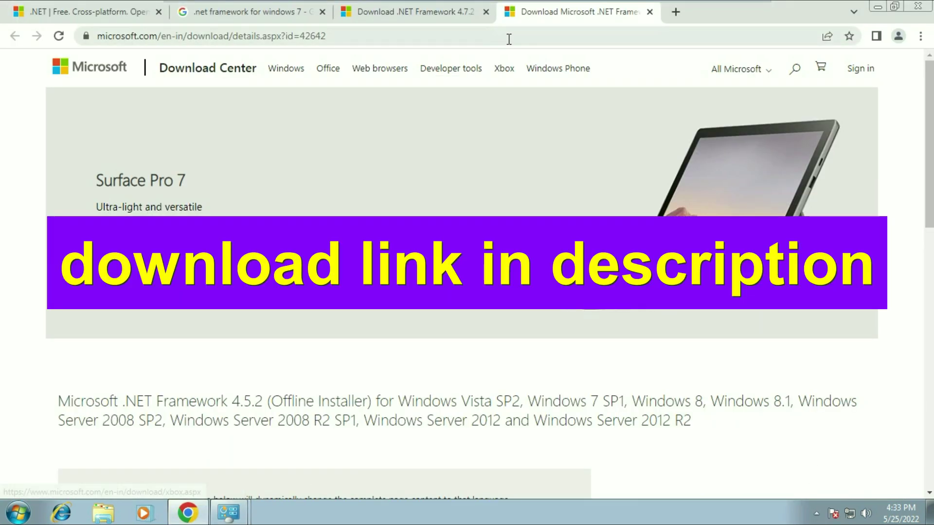
Download the .NET Framework 4.5.2 offline installer (NDP452-KB29019….exe) from Microsoft Download Center
click(513, 37)
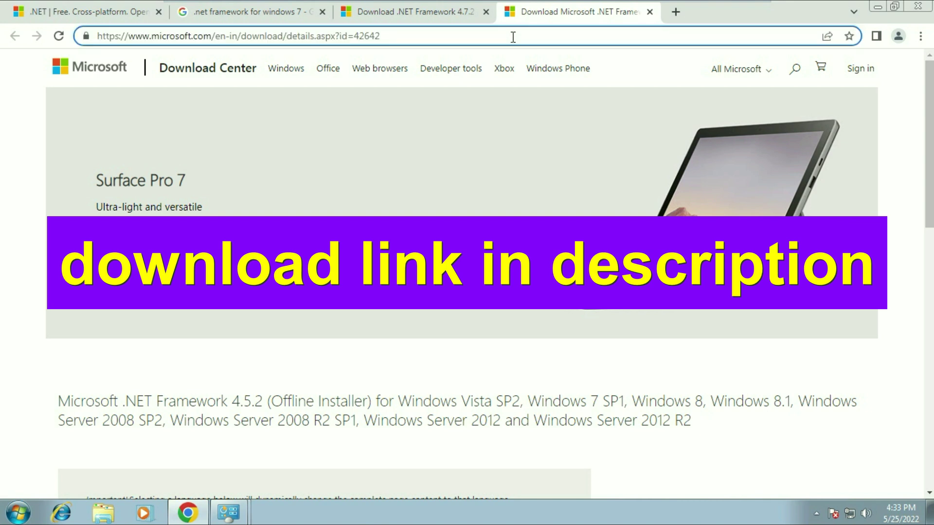
scroll(499, 151, down, 1)
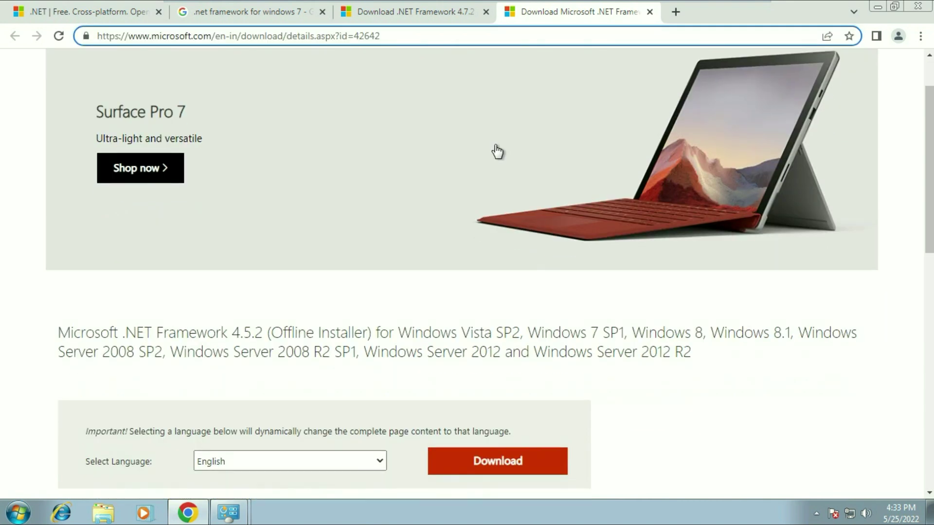
scroll(498, 151, down, 1)
scroll(497, 151, down, 1)
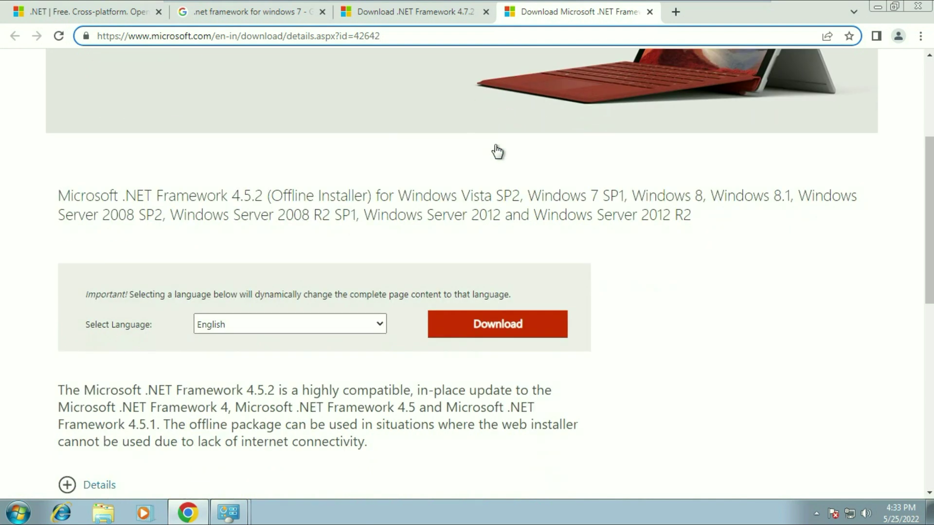
click(493, 325)
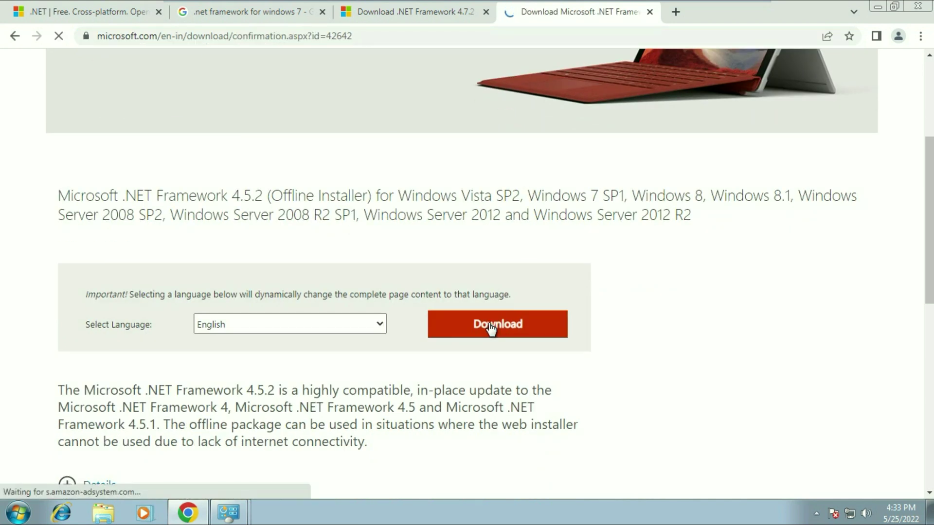
scroll(491, 329, down, 1)
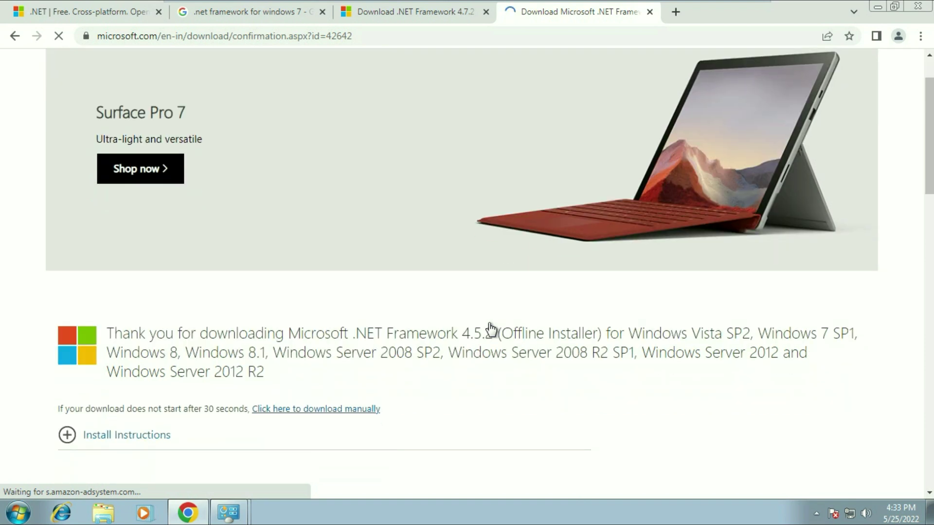
scroll(491, 330, down, 1)
scroll(492, 329, down, 1)
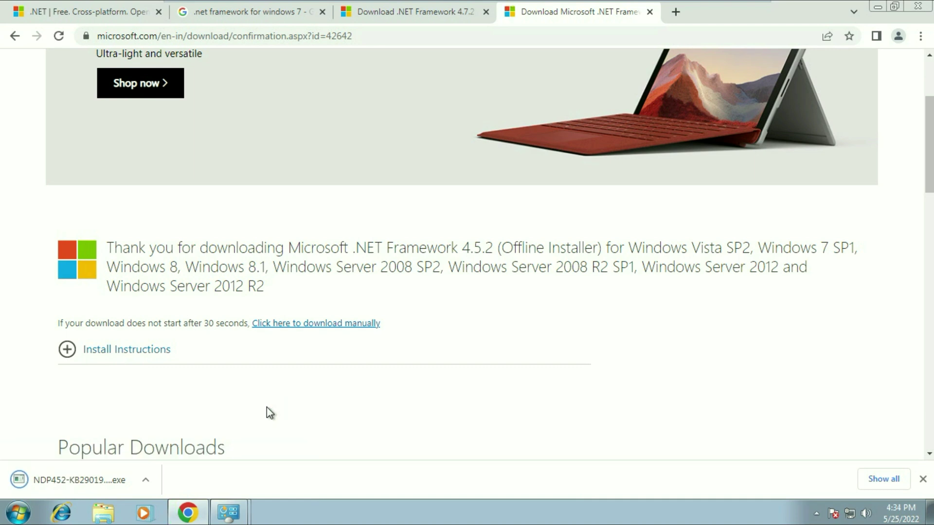
Launch the downloaded NDP452 installer from Chrome and allow it through UAC
click(115, 478)
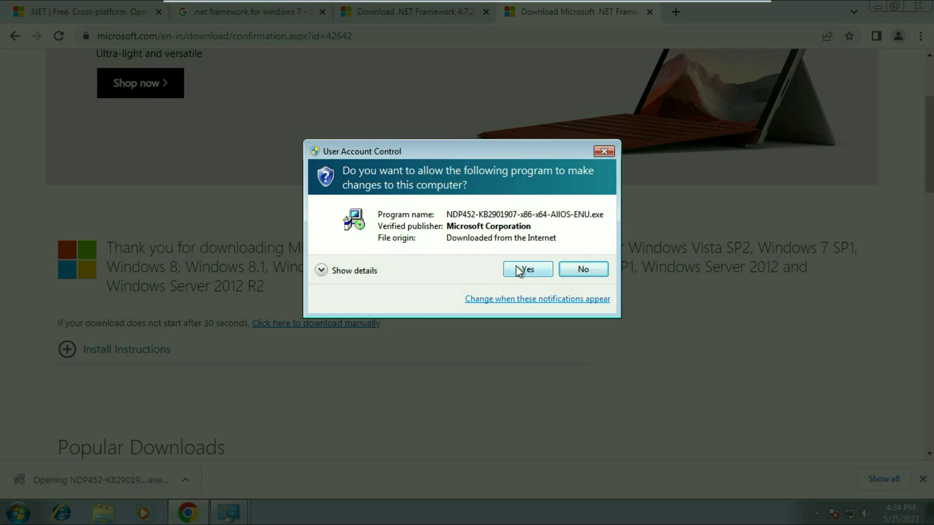
click(527, 269)
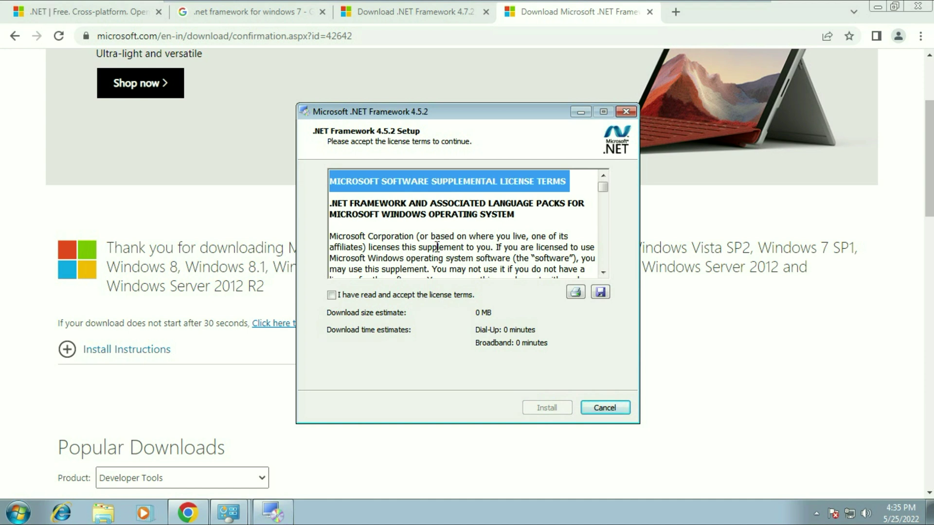
Accept the license terms, install .NET Framework 4.5.2, and finish the completed setup
click(404, 292)
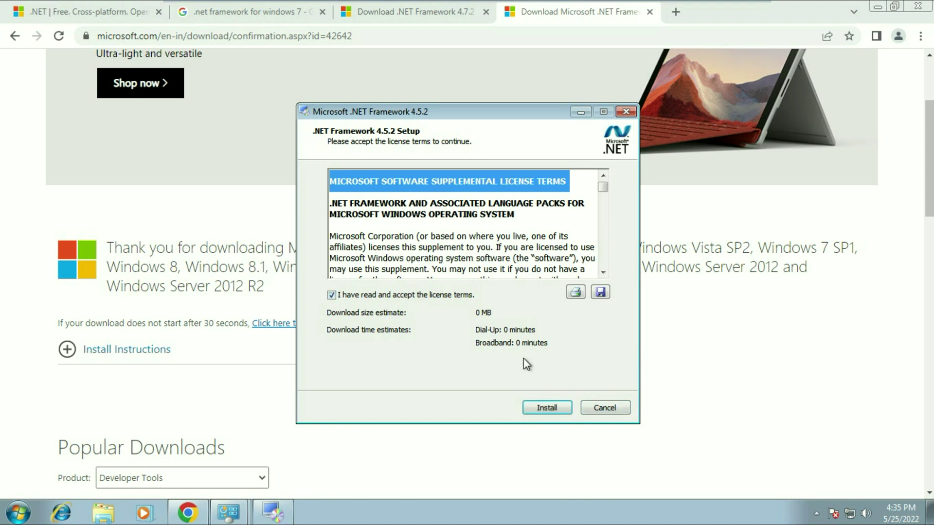
click(549, 408)
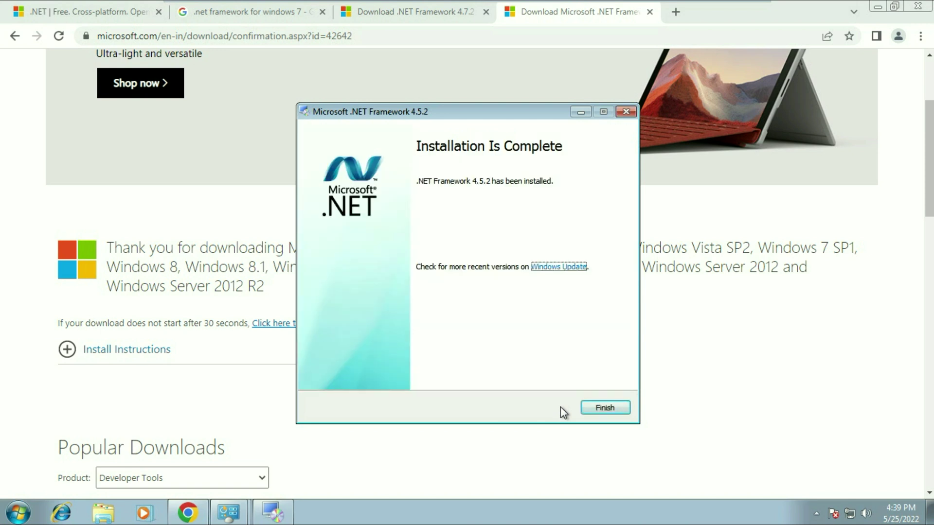
click(612, 410)
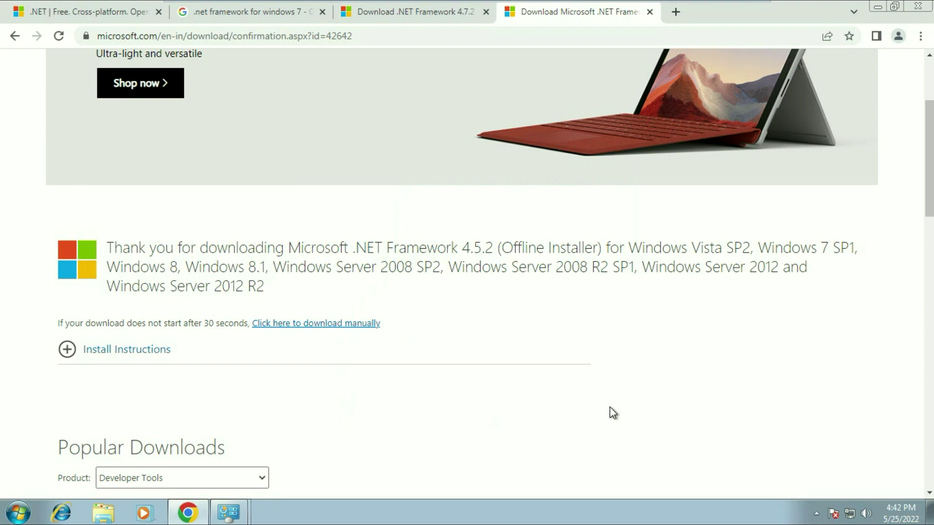
Minimize Chrome, run DiscordSetup again, and launch Discord from its new desktop shortcut
click(879, 7)
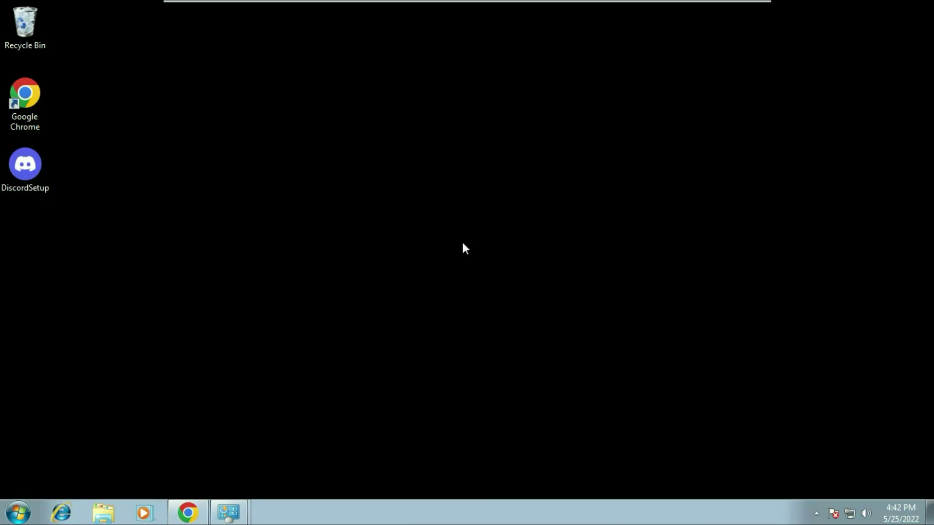
click(20, 181)
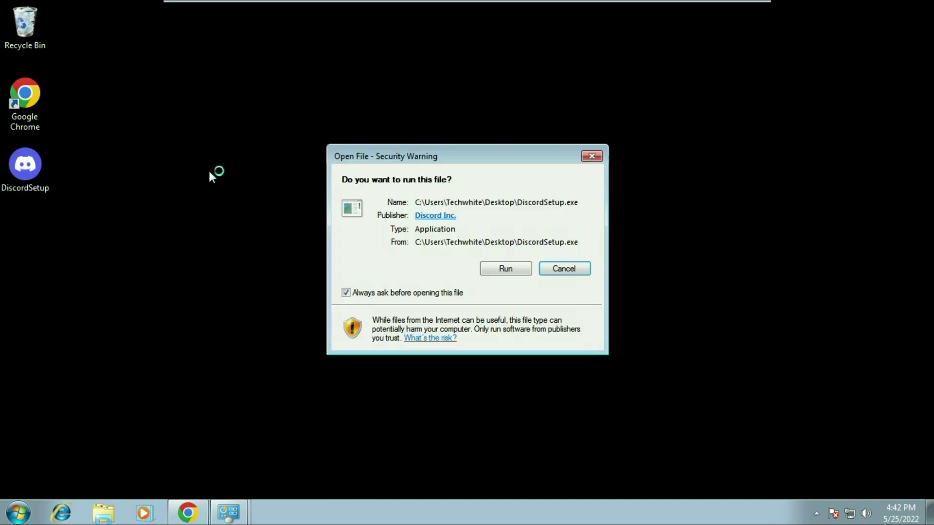
click(506, 269)
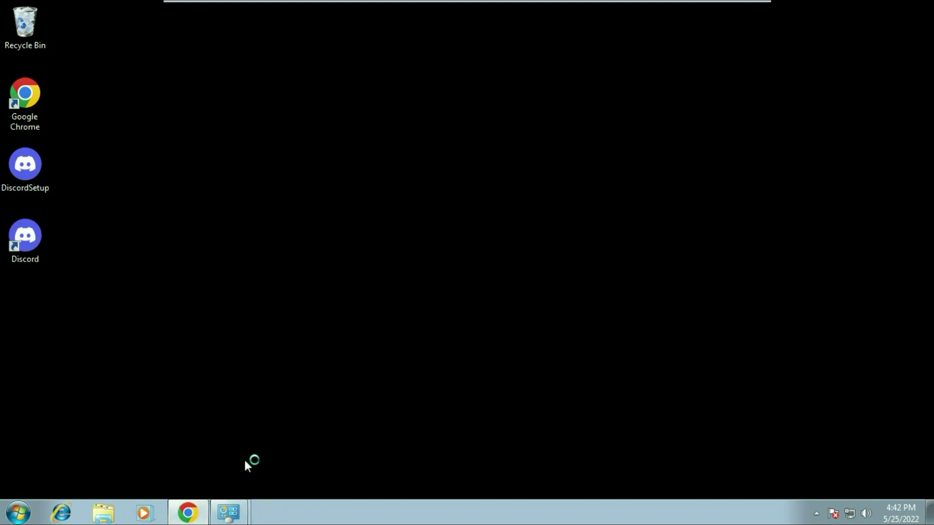
double_click(37, 236)
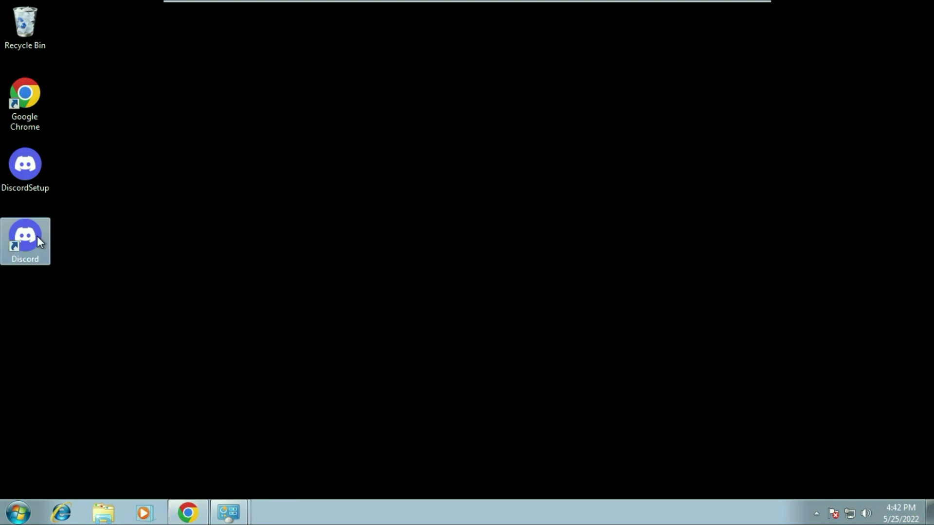